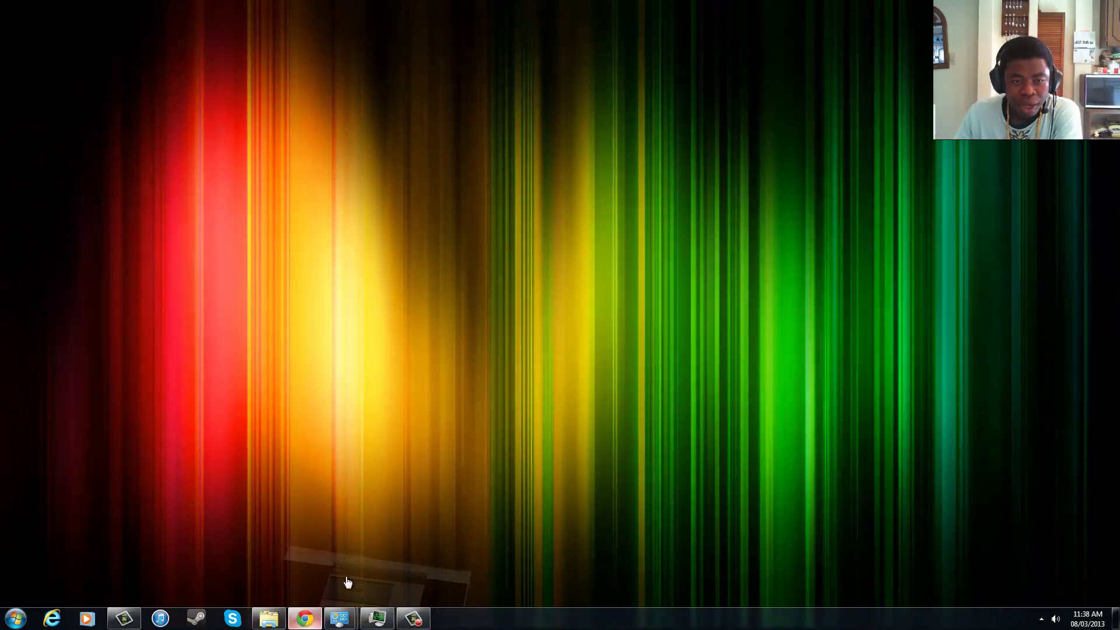
Step: Bring Chrome forward and switch to the door2windows DreamScene Activator article tab
mouse_move(304, 619)
left_click(347, 583)
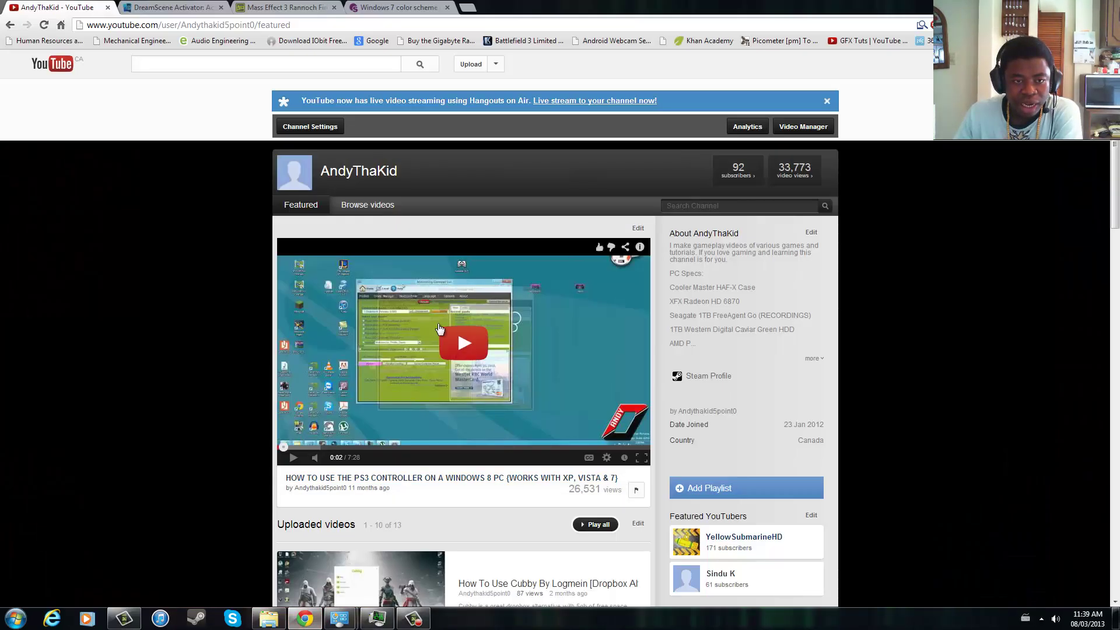
left_click(179, 8)
scroll(352, 263, "up", 4)
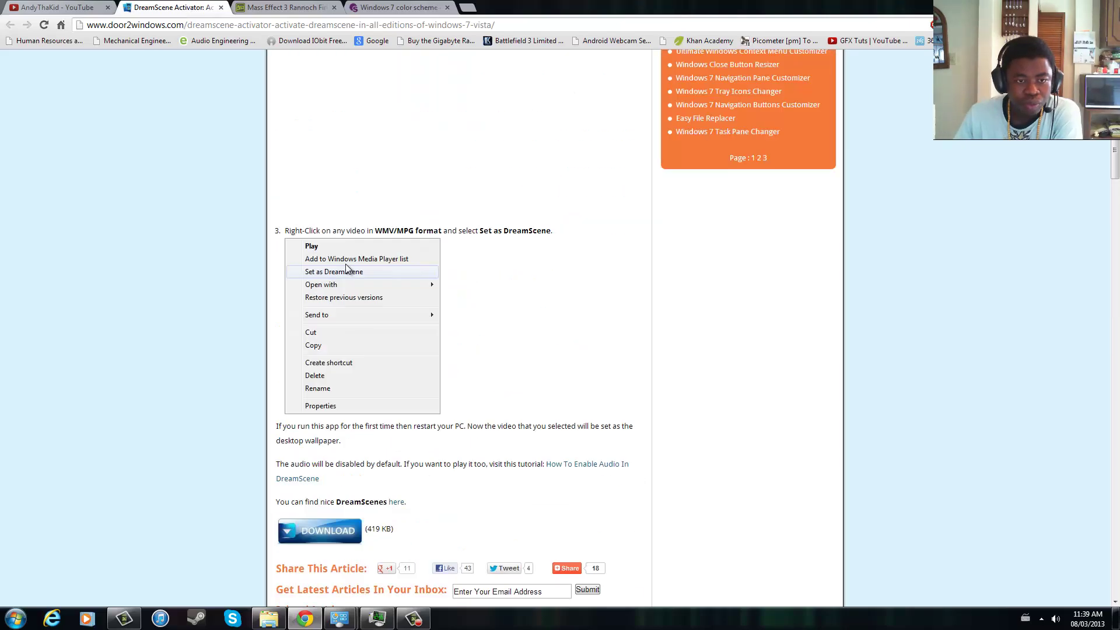
scroll(354, 276, "up", 5)
scroll(354, 279, "up", 2)
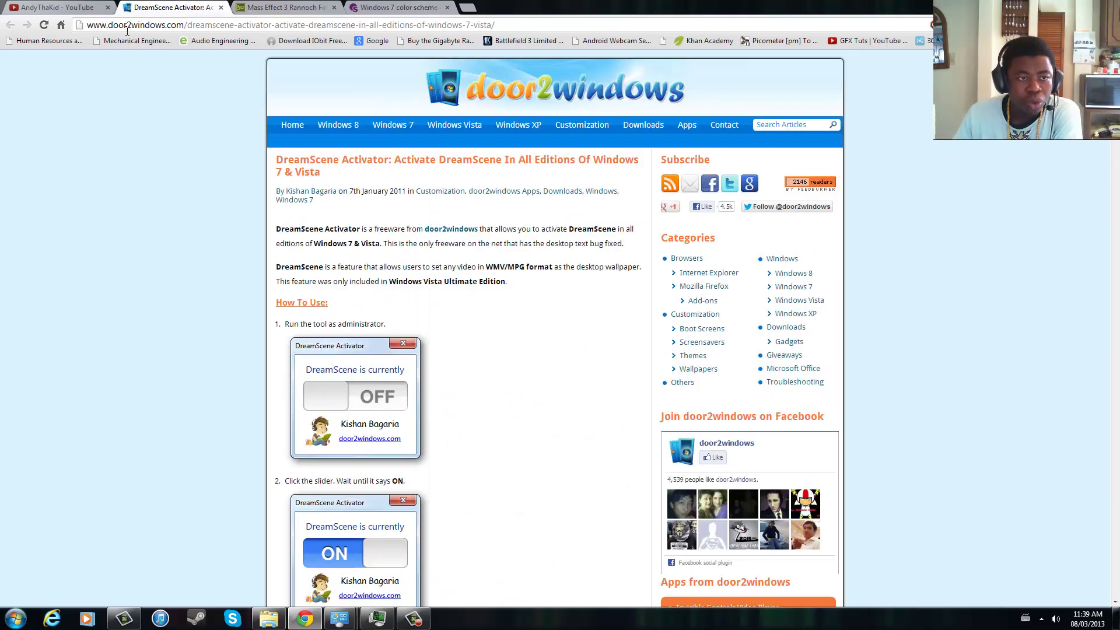
scroll(323, 286, "down", 5)
scroll(308, 219, "down", 5)
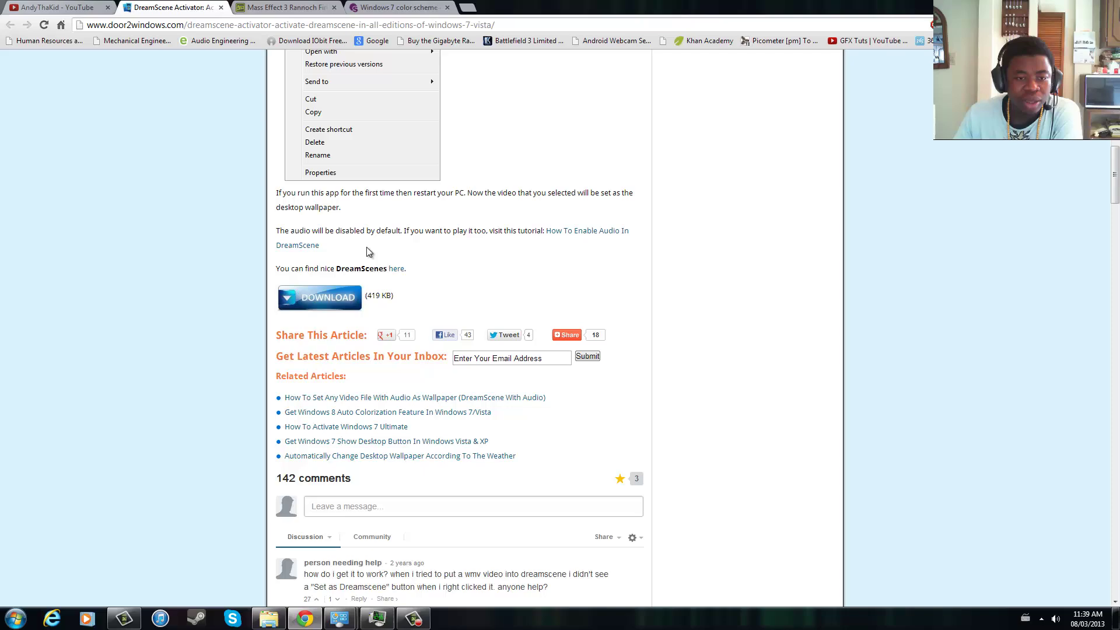
scroll(368, 252, "up", 4)
scroll(358, 263, "down", 3)
scroll(344, 245, "down", 1)
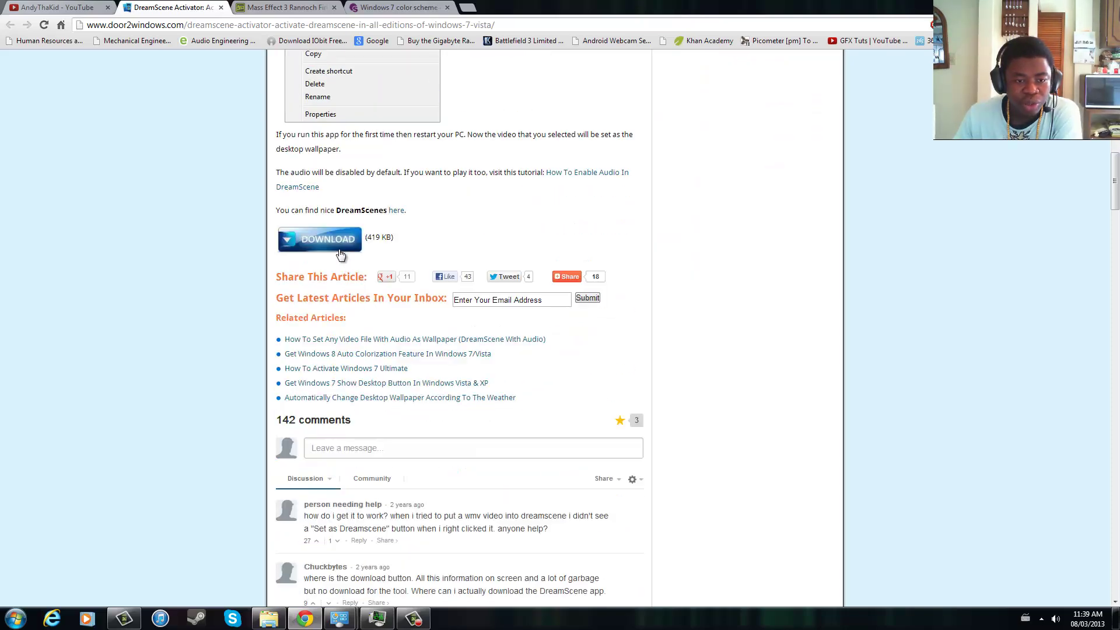
Step: Open DreamScene Activator.zip from Downloads in WinRAR and dismiss the evaluation reminder
left_click(269, 619)
left_click(143, 107)
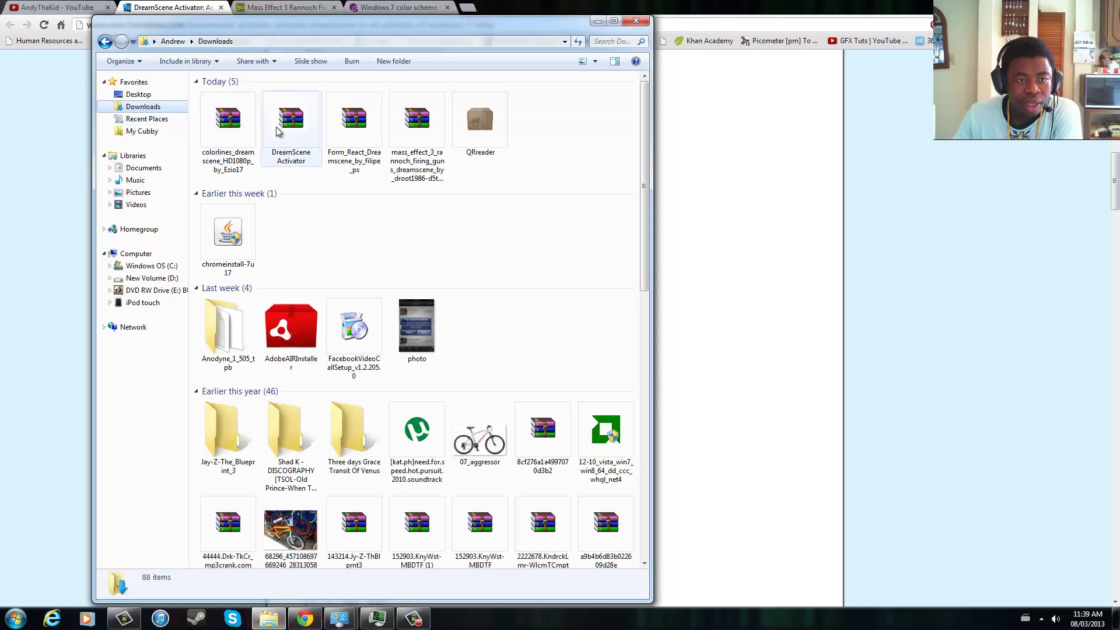
left_click(295, 131)
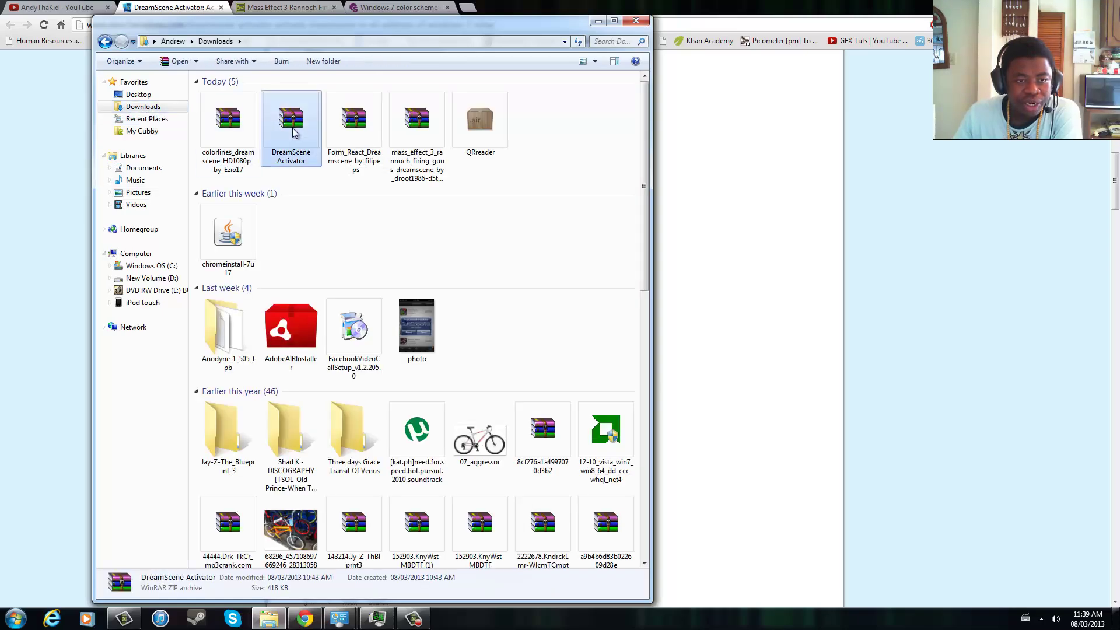
double_click(294, 131)
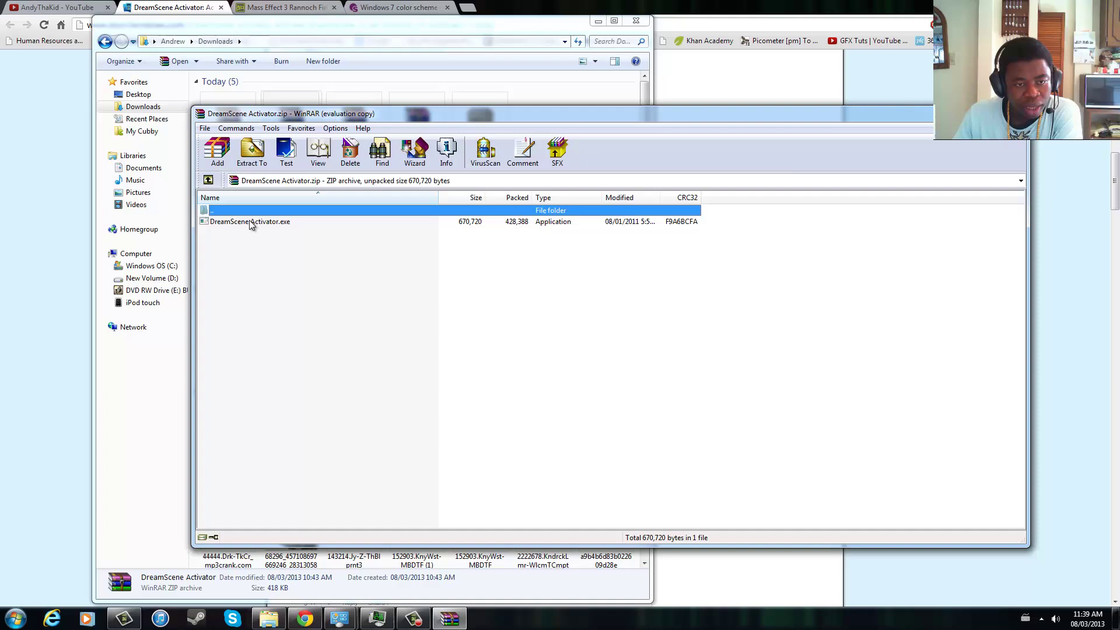
left_click(673, 333)
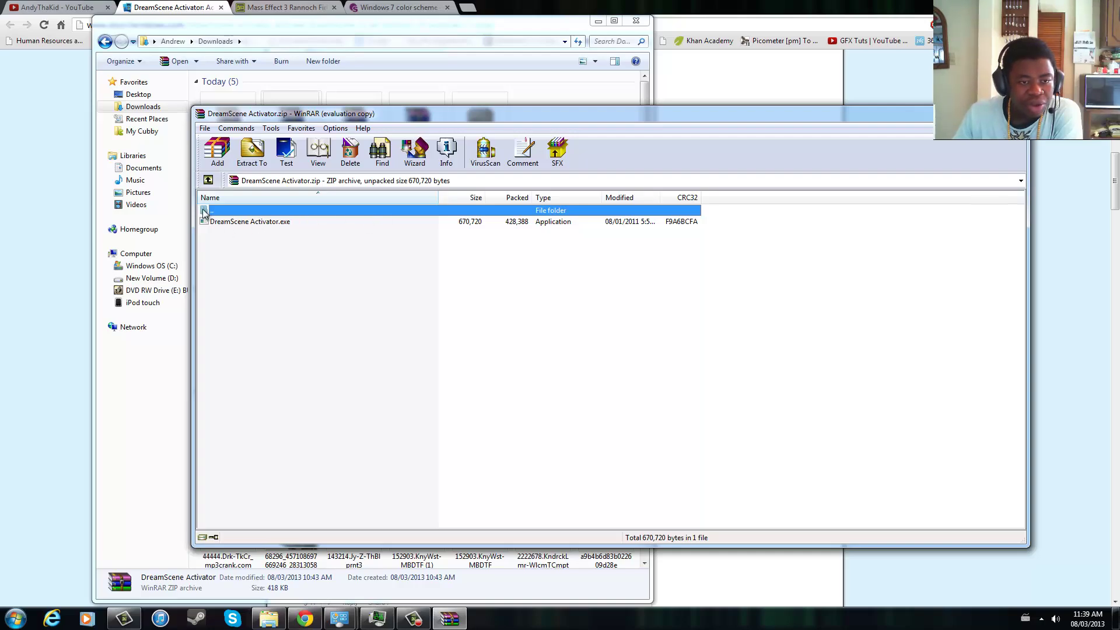
Step: Run DreamScene Activator from the Desktop as administrator and move its window aside
left_click(139, 95)
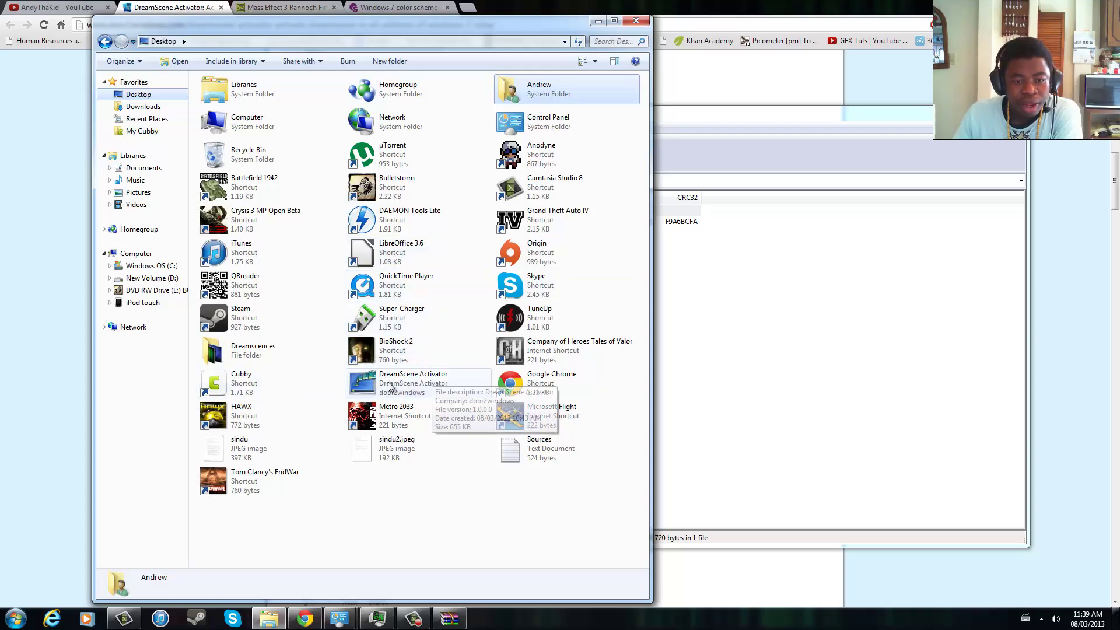
right_click(408, 385)
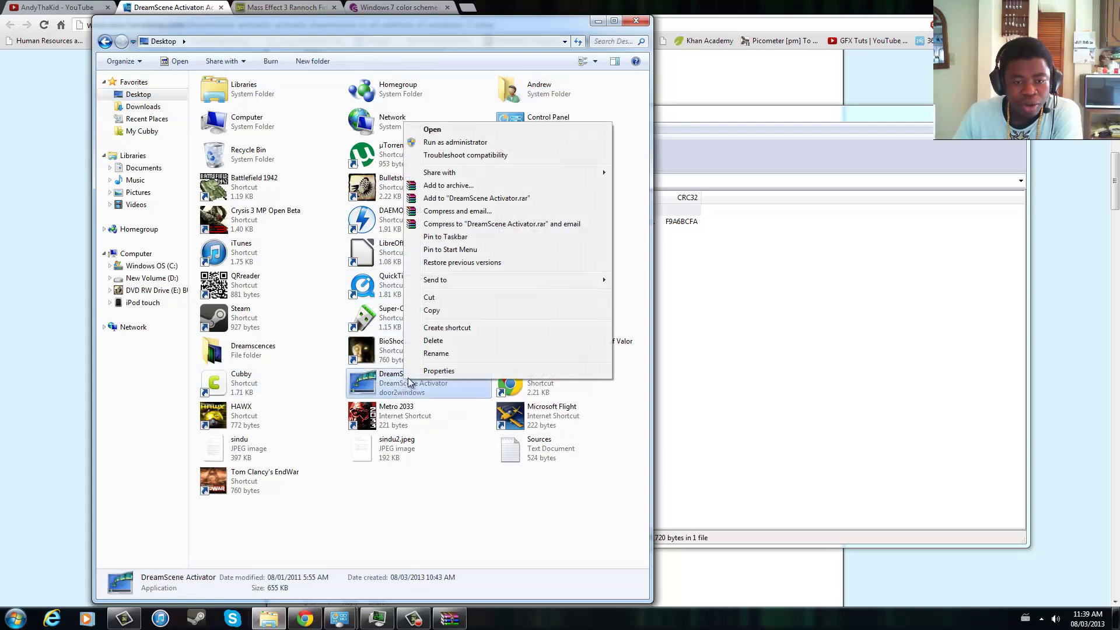
left_click(487, 143)
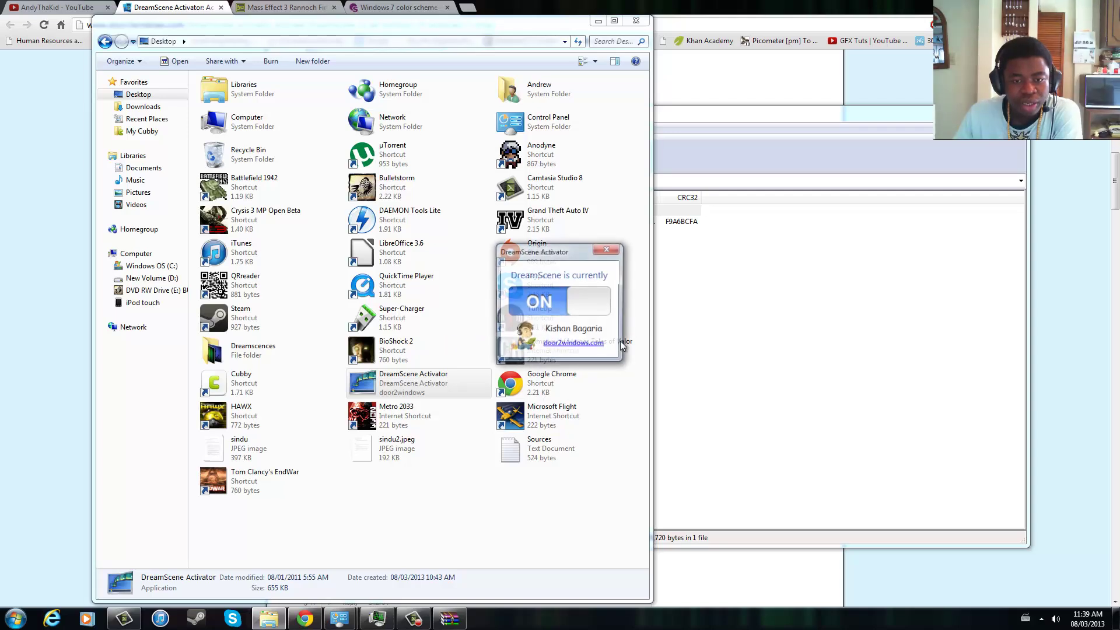
left_click_drag(543, 255, 785, 219)
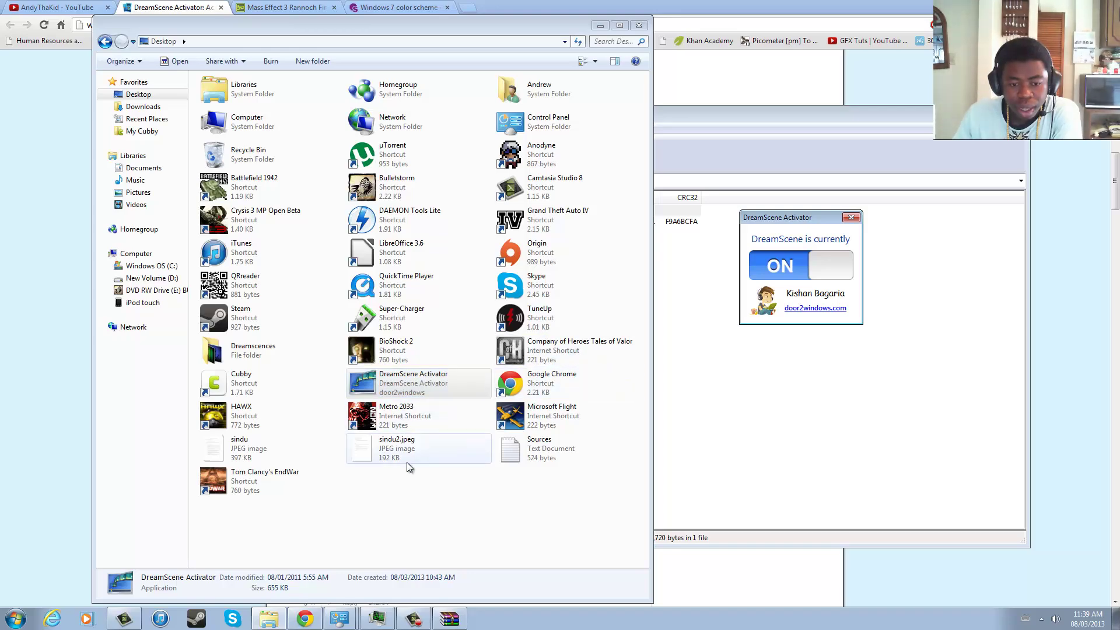
Step: Close the activator, Desktop and archive windows, then return to the deviantART dreamscene results
left_click(850, 218)
left_click(640, 27)
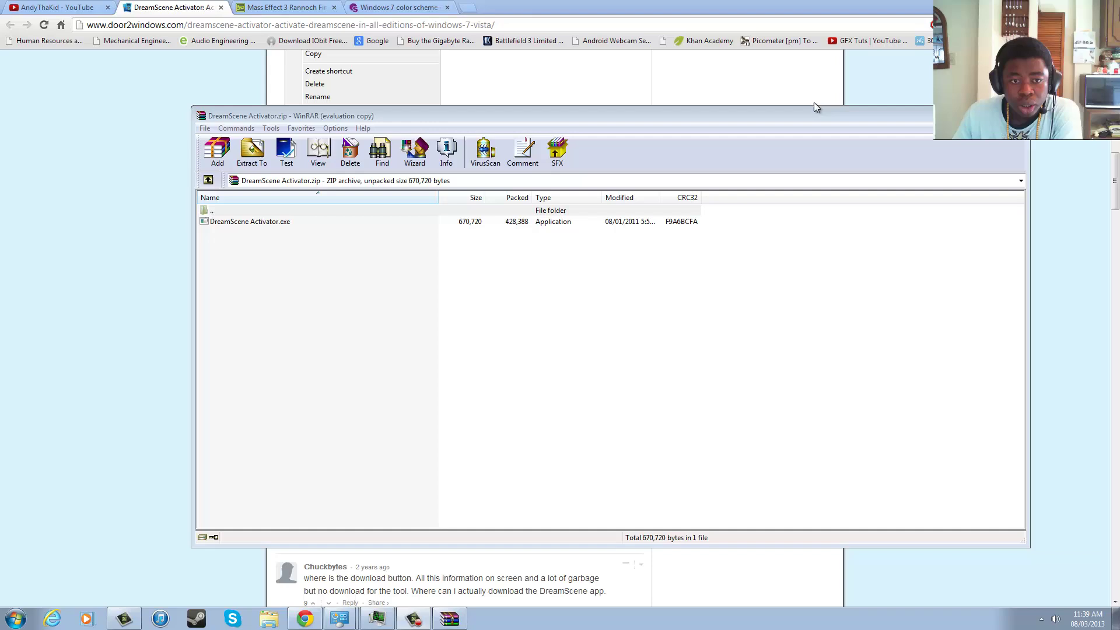
left_click(1015, 116)
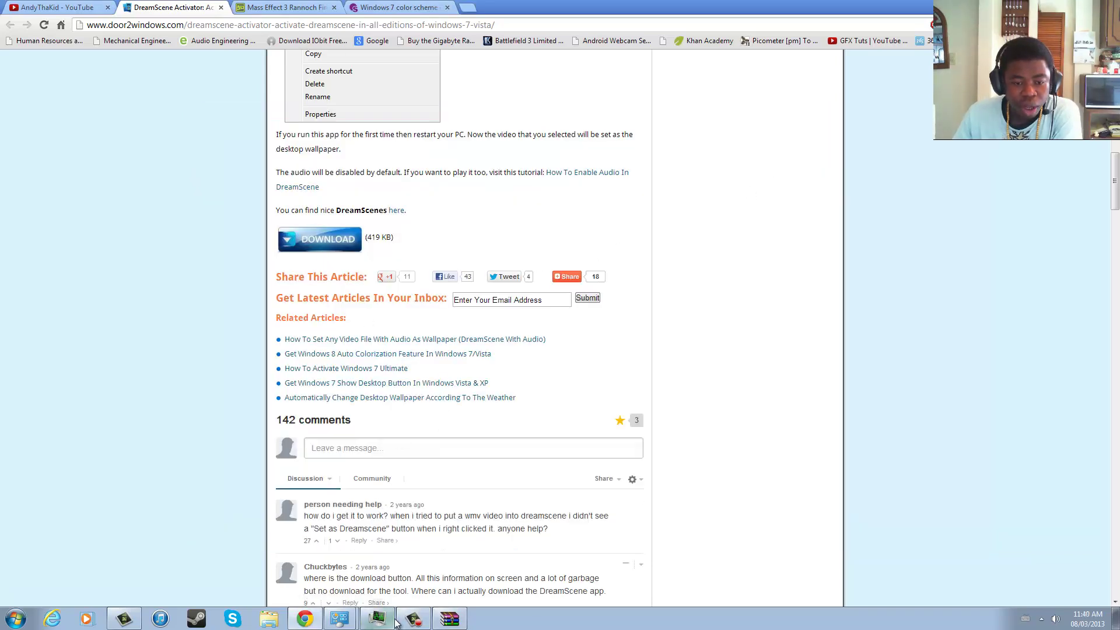
left_click(285, 10)
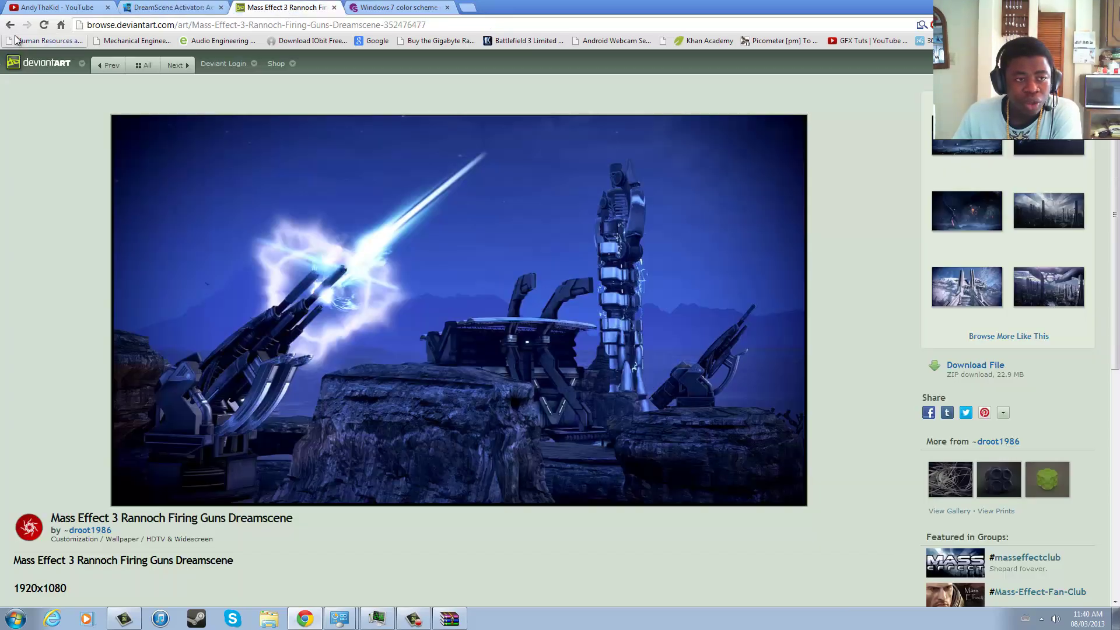
left_click(10, 26)
scroll(250, 206, "up", 4)
scroll(306, 219, "up", 4)
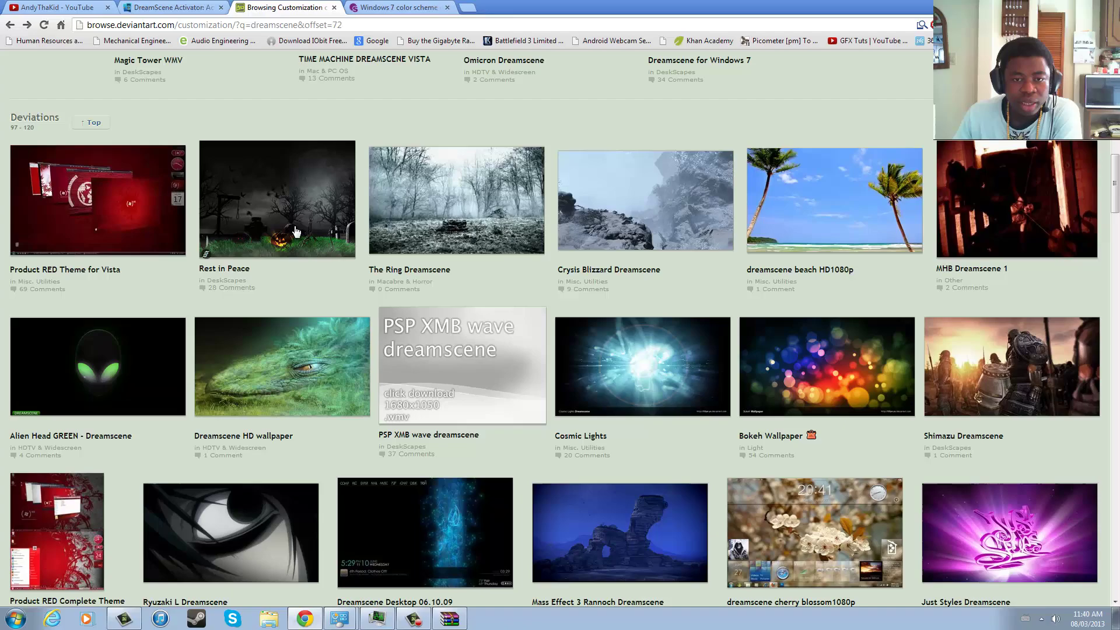
scroll(380, 246, "up", 4)
scroll(381, 246, "up", 3)
scroll(521, 224, "up", 3)
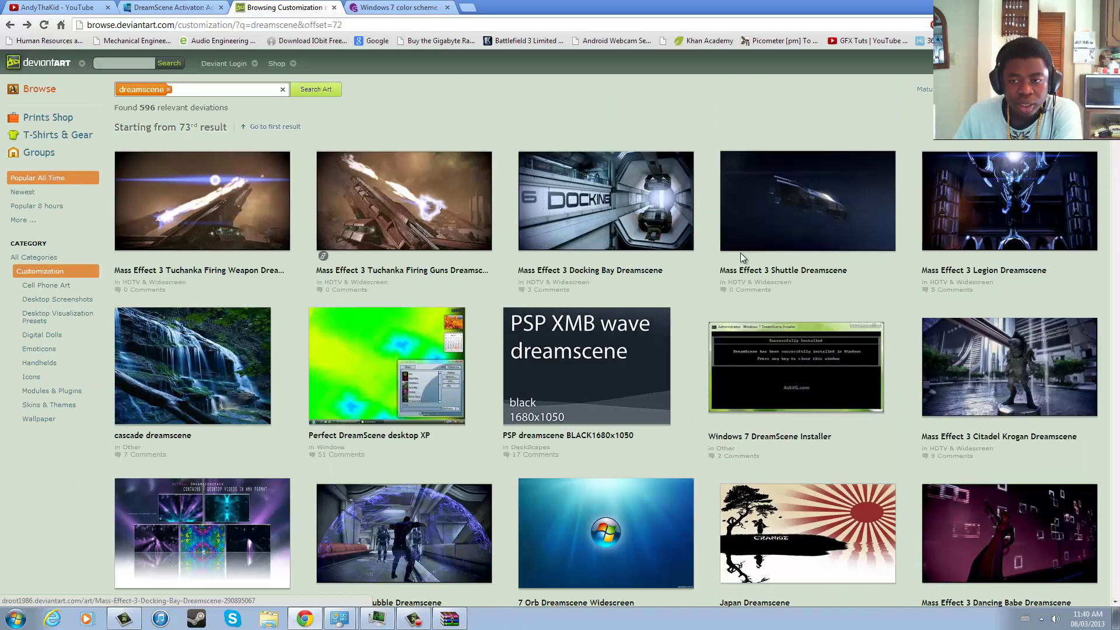
scroll(267, 263, "down", 4)
scroll(438, 245, "down", 3)
scroll(525, 263, "down", 4)
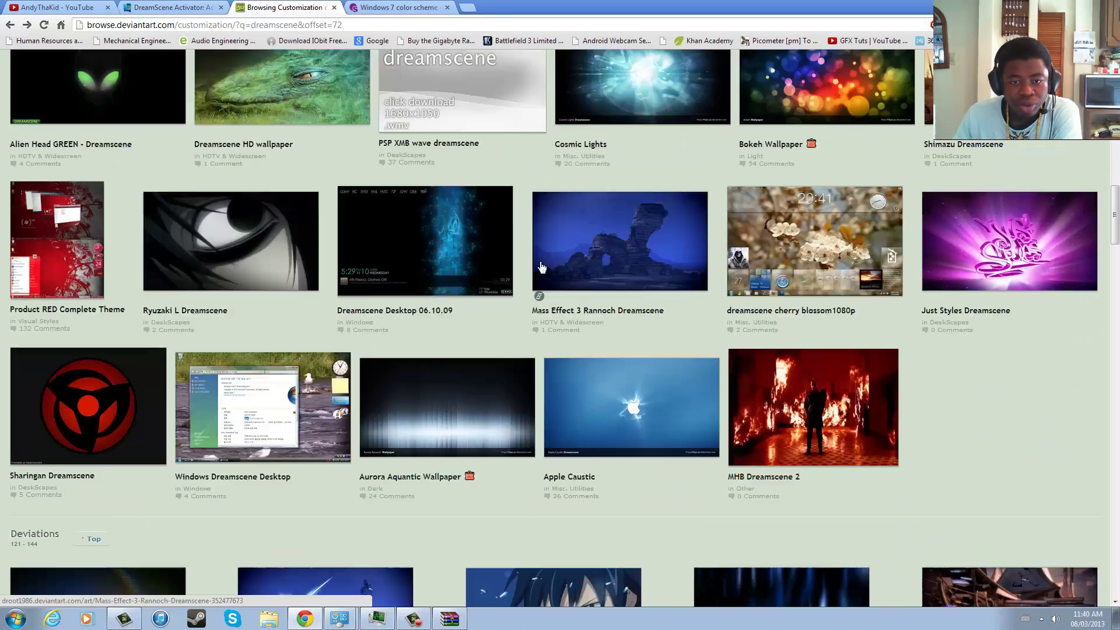
scroll(555, 292, "down", 4)
scroll(556, 291, "down", 1)
scroll(526, 297, "down", 4)
scroll(422, 289, "up", 4)
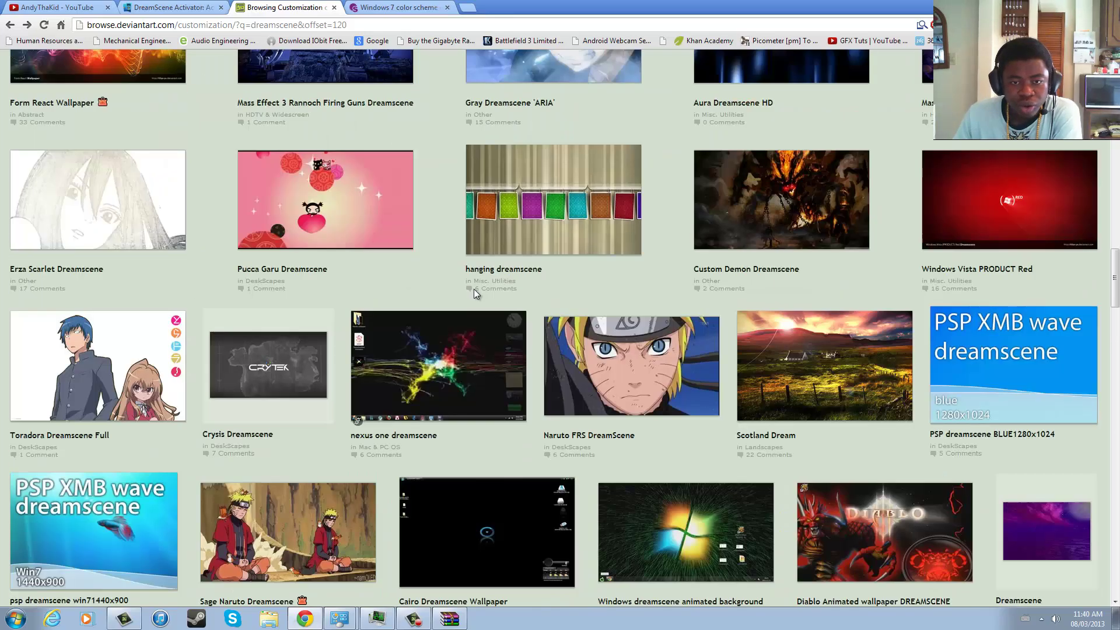
scroll(474, 289, "up", 4)
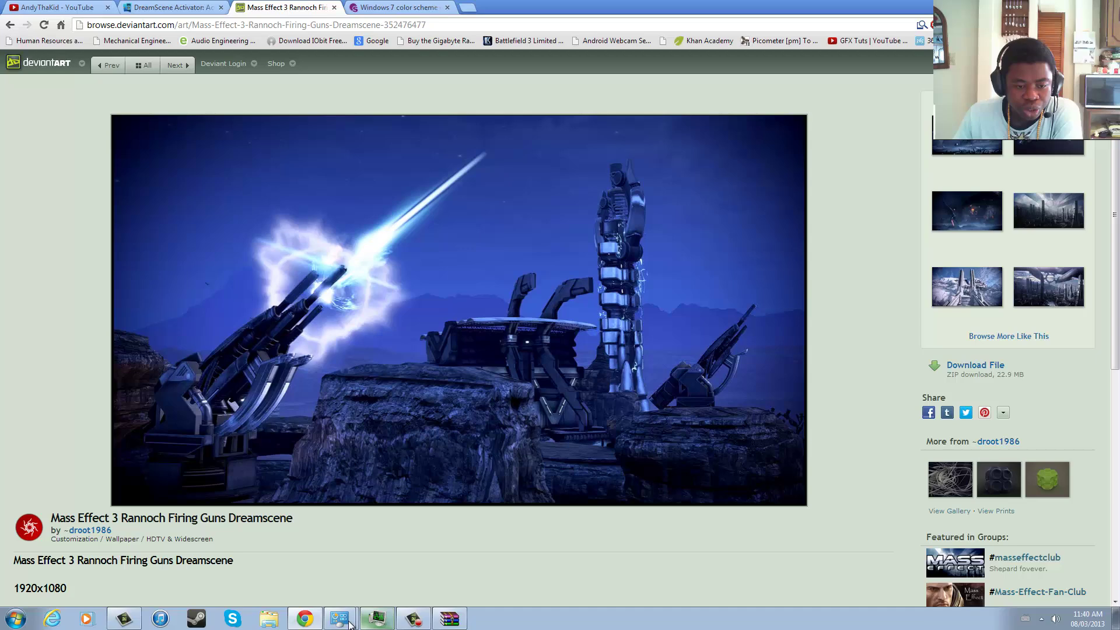
mouse_move(123, 619)
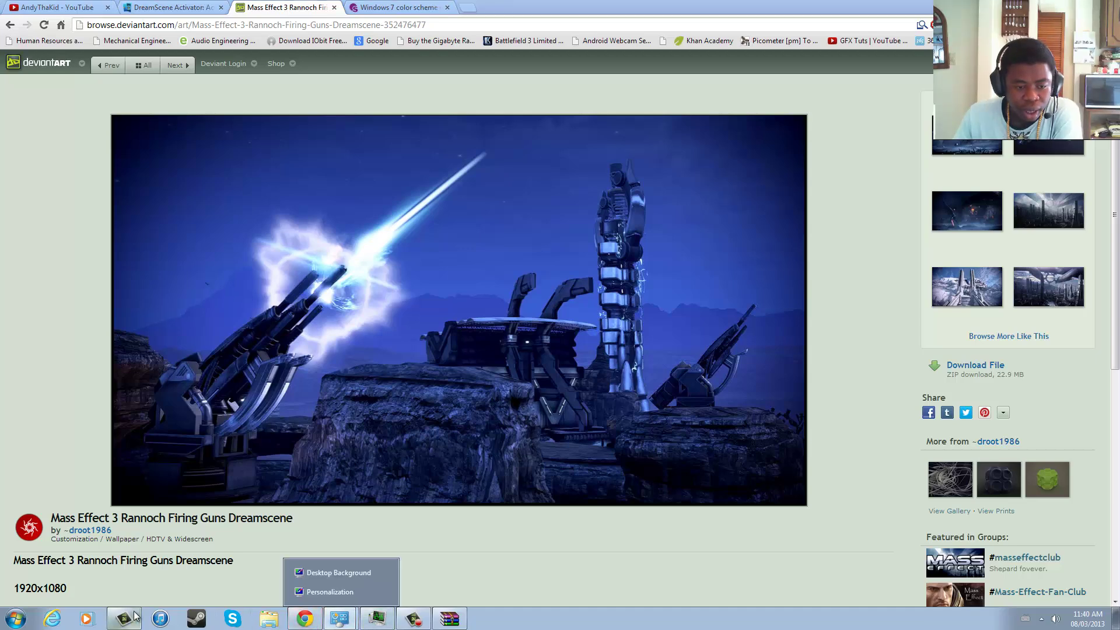
Step: Open the Mass Effect 3 zip from Downloads in WinRAR and drag out the video
left_click(285, 620)
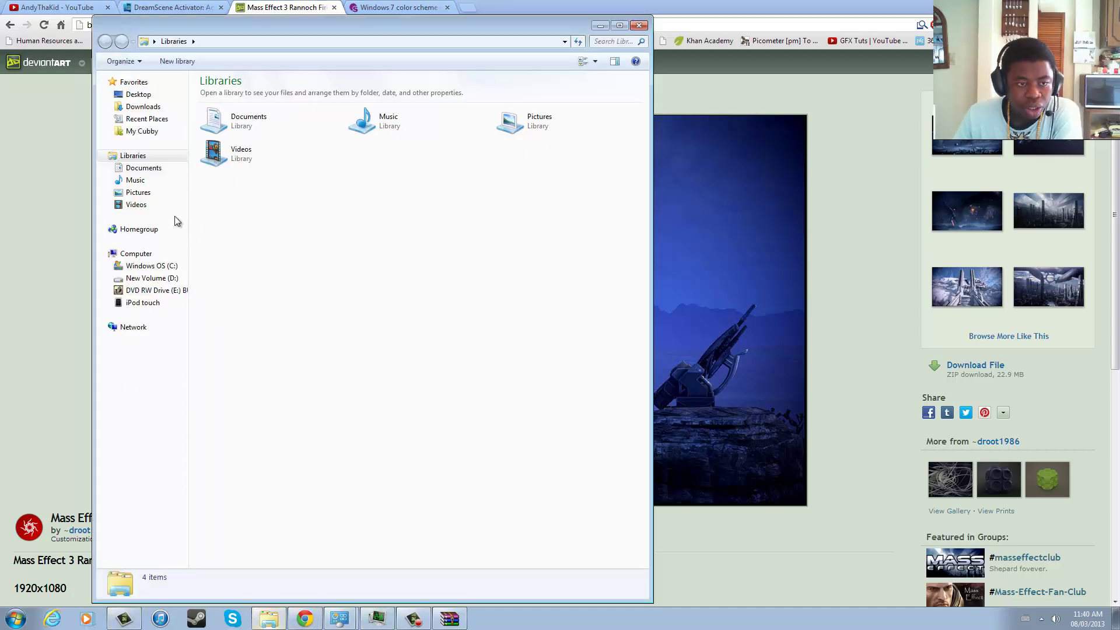
left_click(143, 107)
double_click(403, 154)
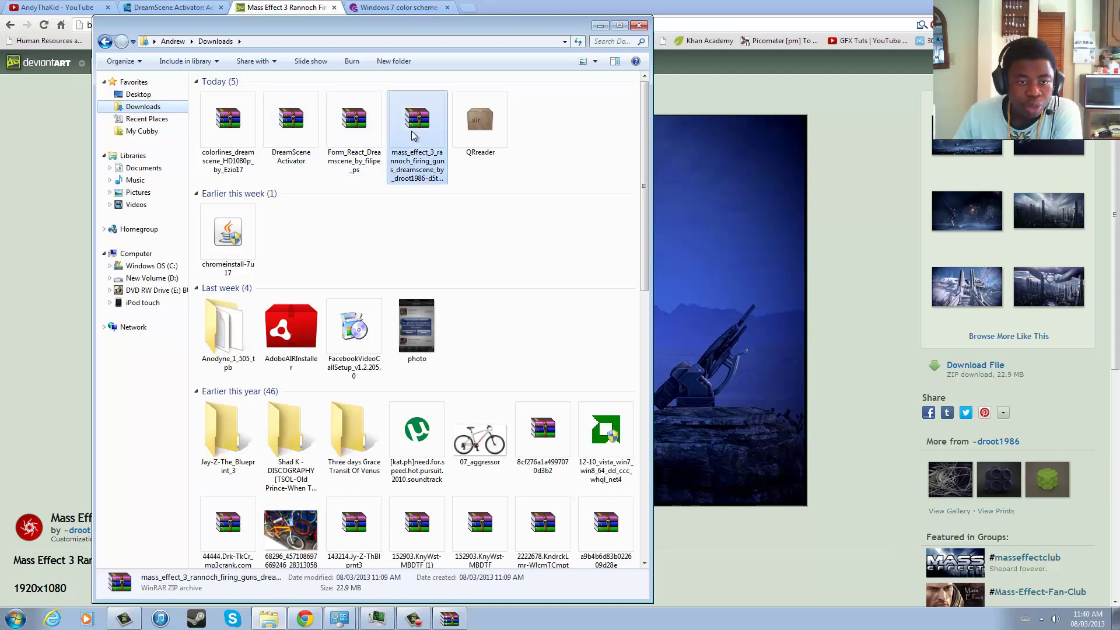
left_click_drag(207, 250, 200, 237)
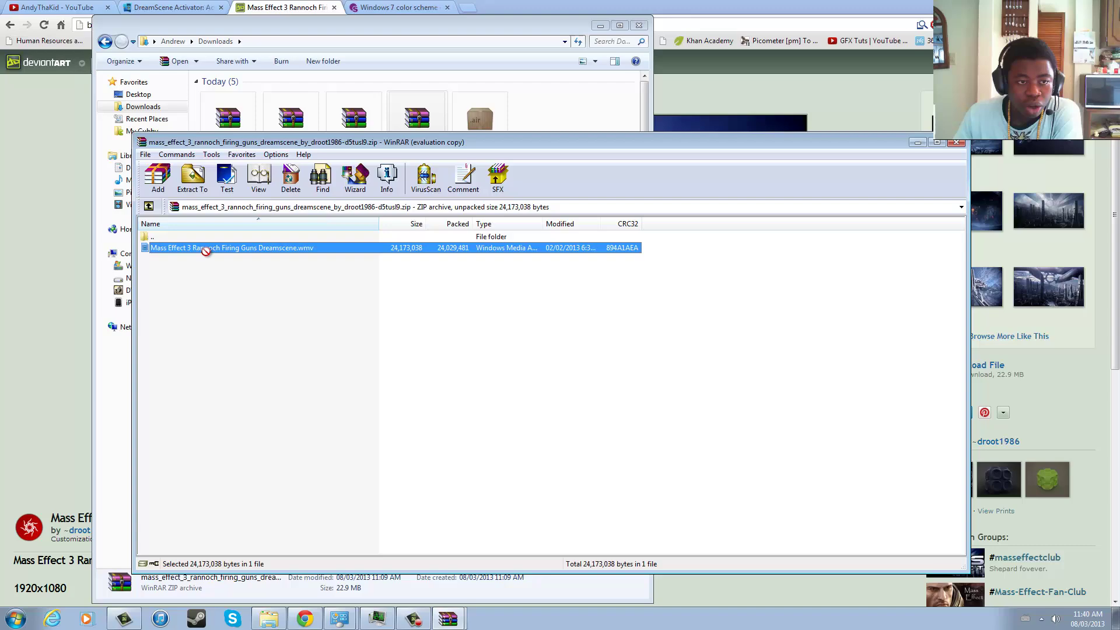
left_click_drag(150, 97, 140, 95)
Step: Dismiss the WinRAR reminder, open the Dreamscences folder and select the Mass Effect 3 video
left_click(139, 95)
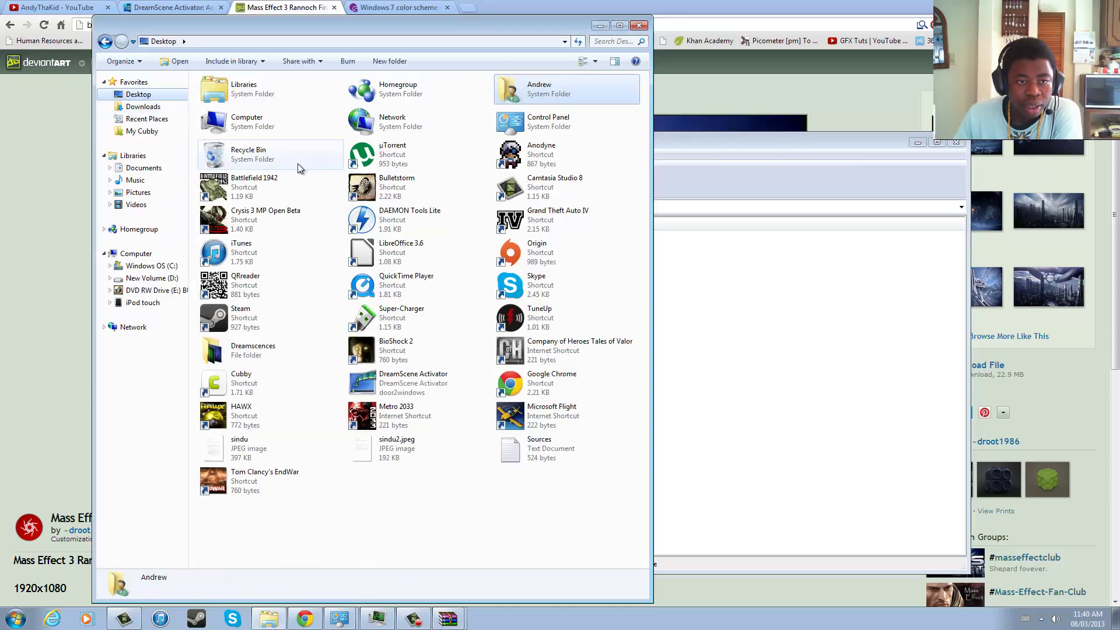
left_click(616, 320)
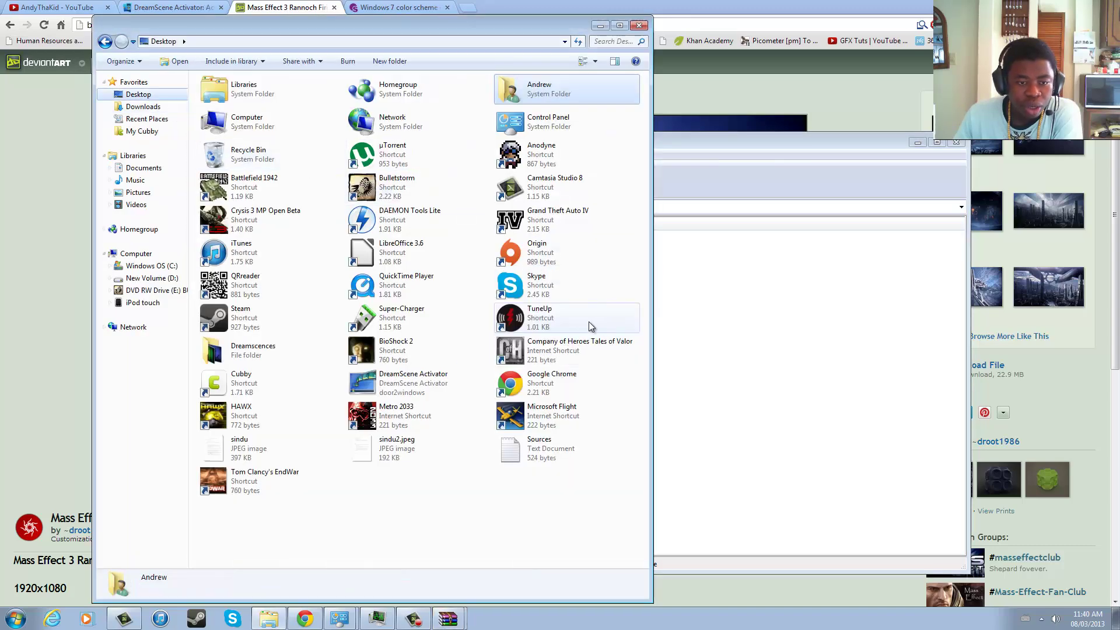
double_click(270, 354)
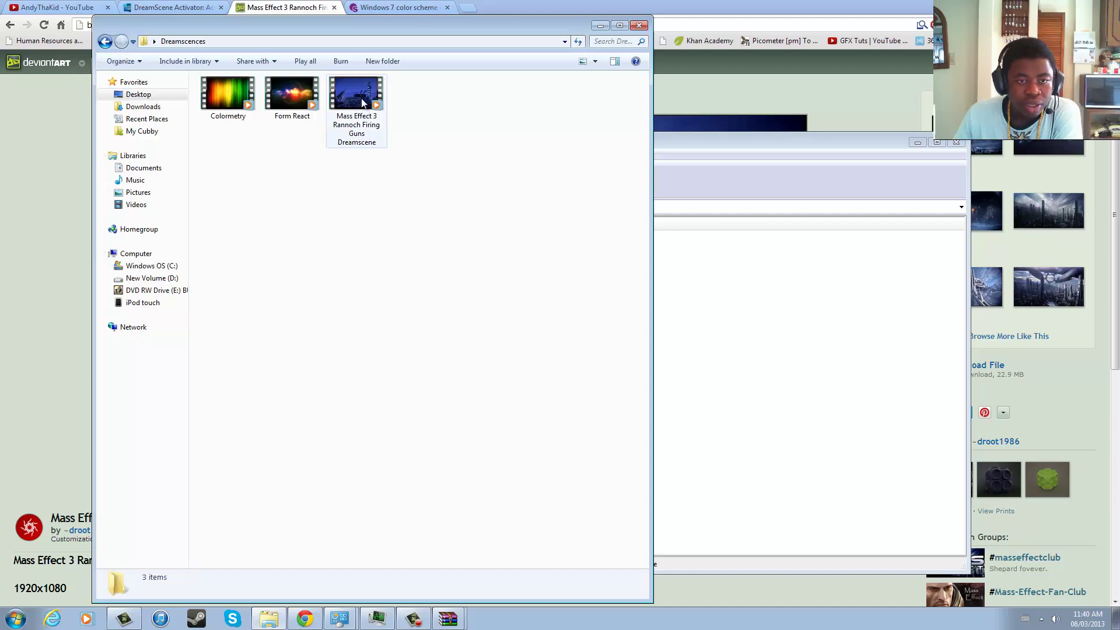
left_click(355, 109)
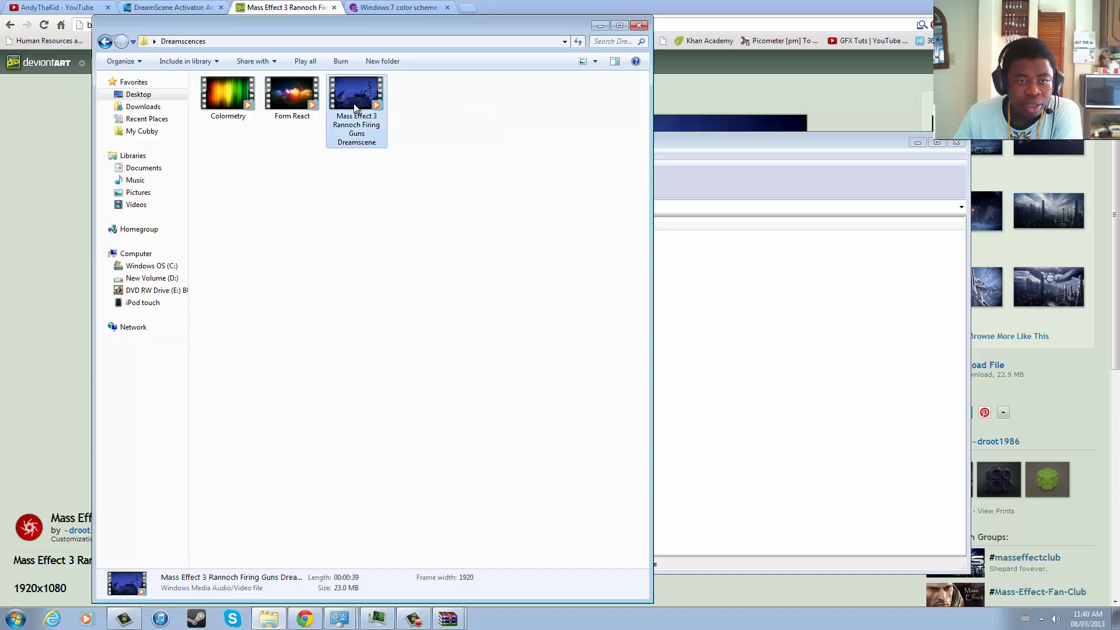
left_click(378, 618)
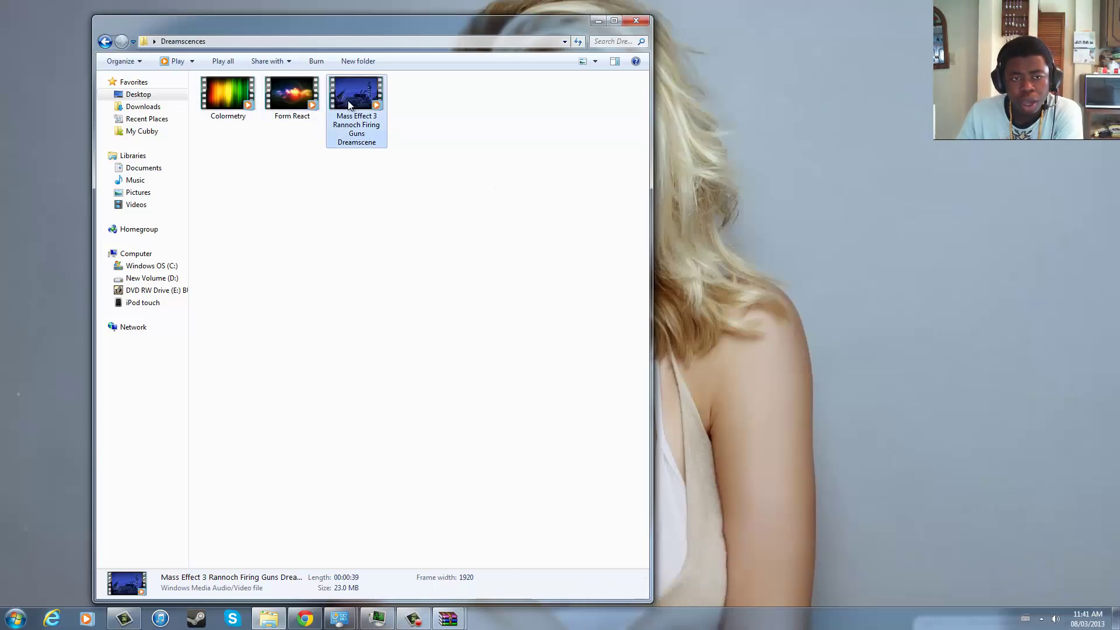
Step: Set the Mass Effect 3 Rannoch video as the DreamScene background and minimize the folder
right_click(350, 104)
mouse_move(385, 145)
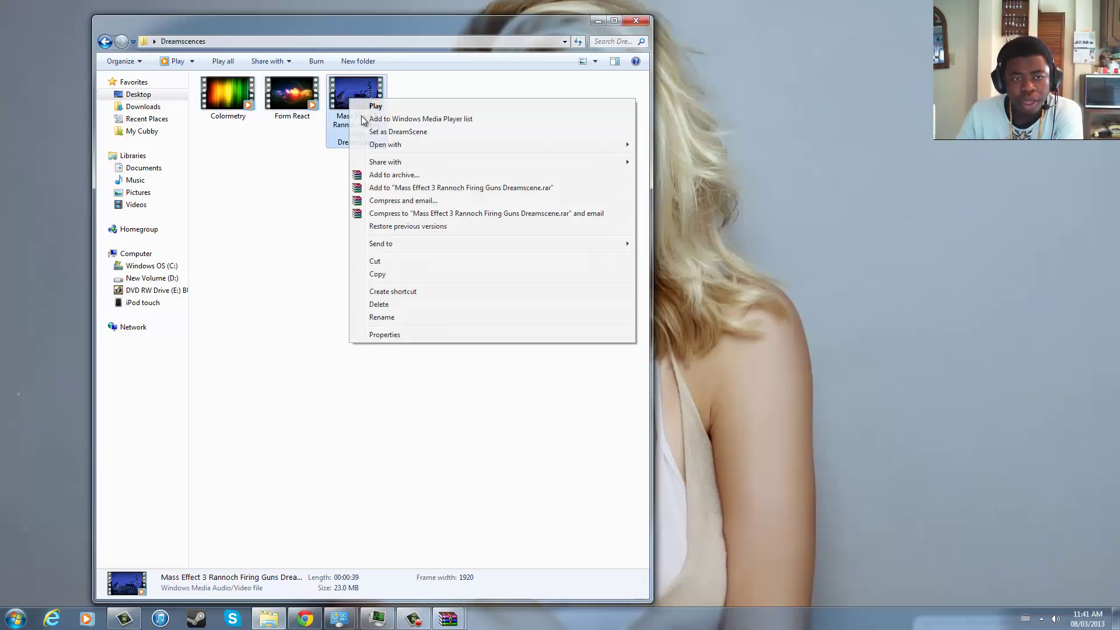
left_click(410, 132)
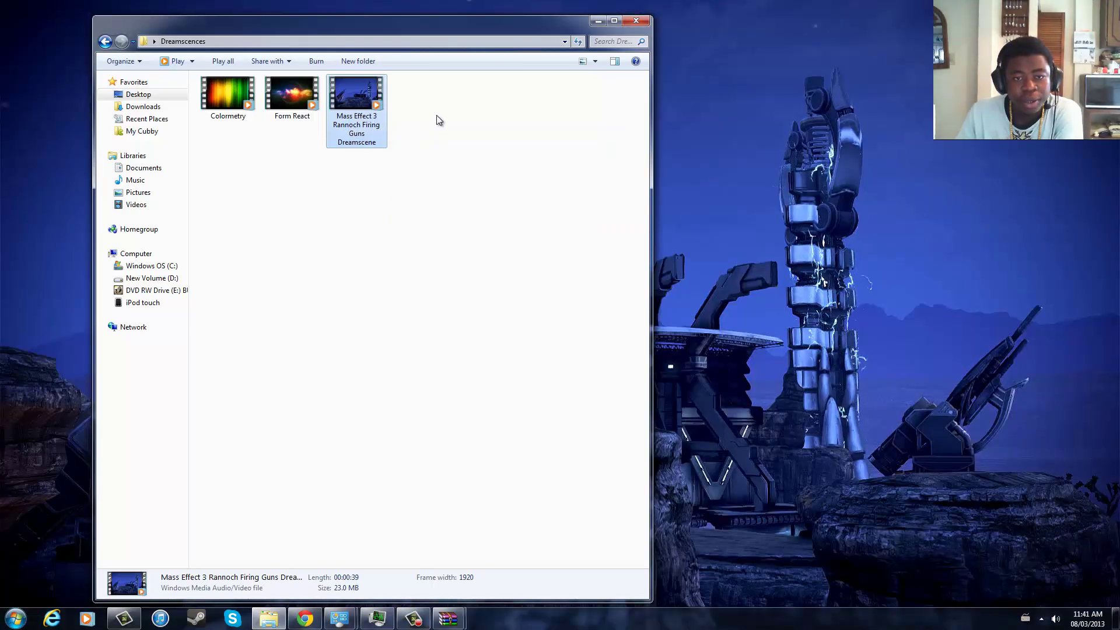
left_click(597, 21)
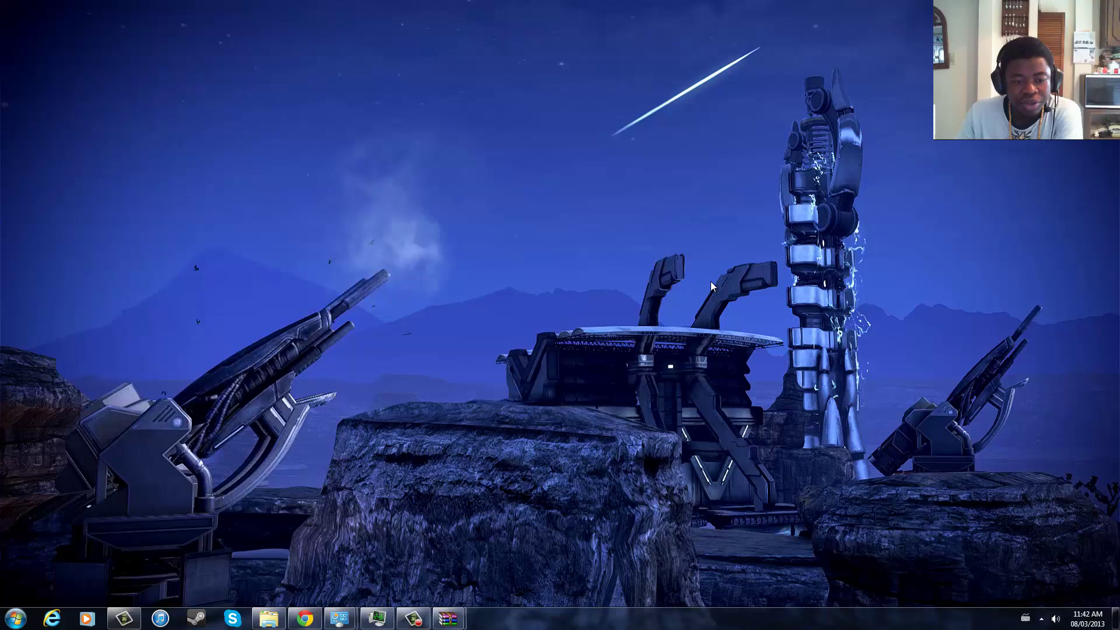
Step: Open Task Manager's CPU and memory view, reposition and resize it, then minimize it
left_click(376, 618)
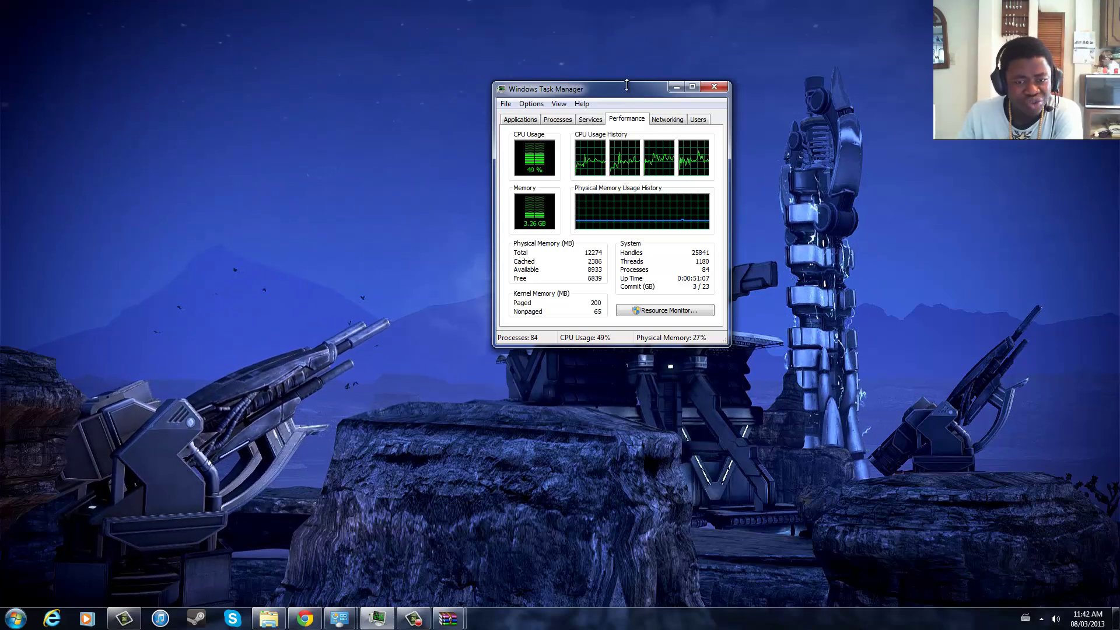
left_click_drag(629, 90, 778, 33)
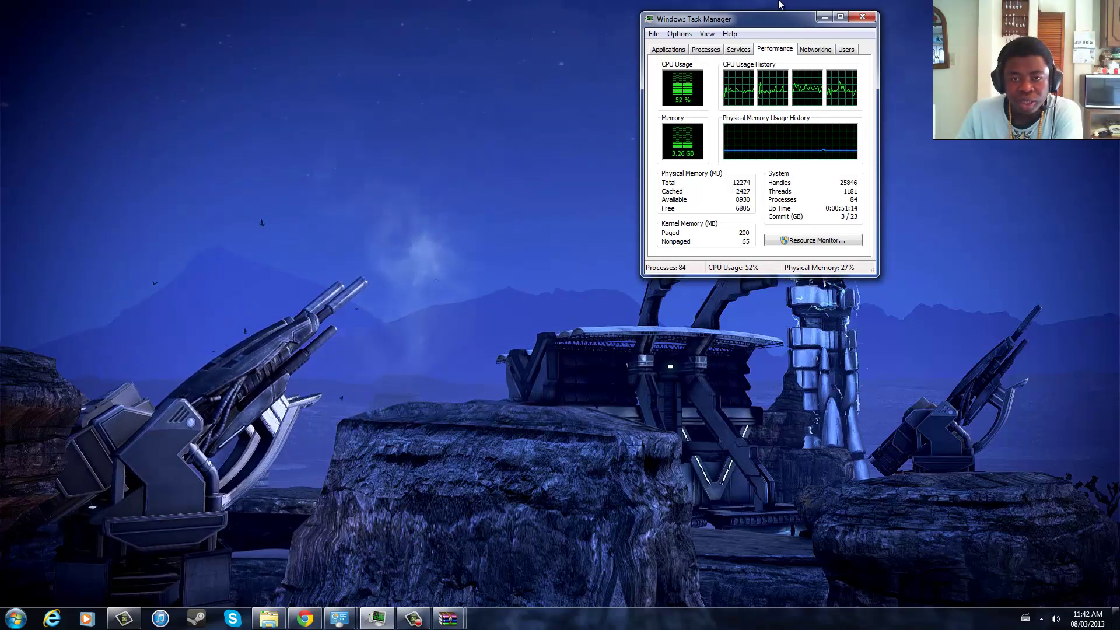
double_click(736, 31)
double_click(518, 6)
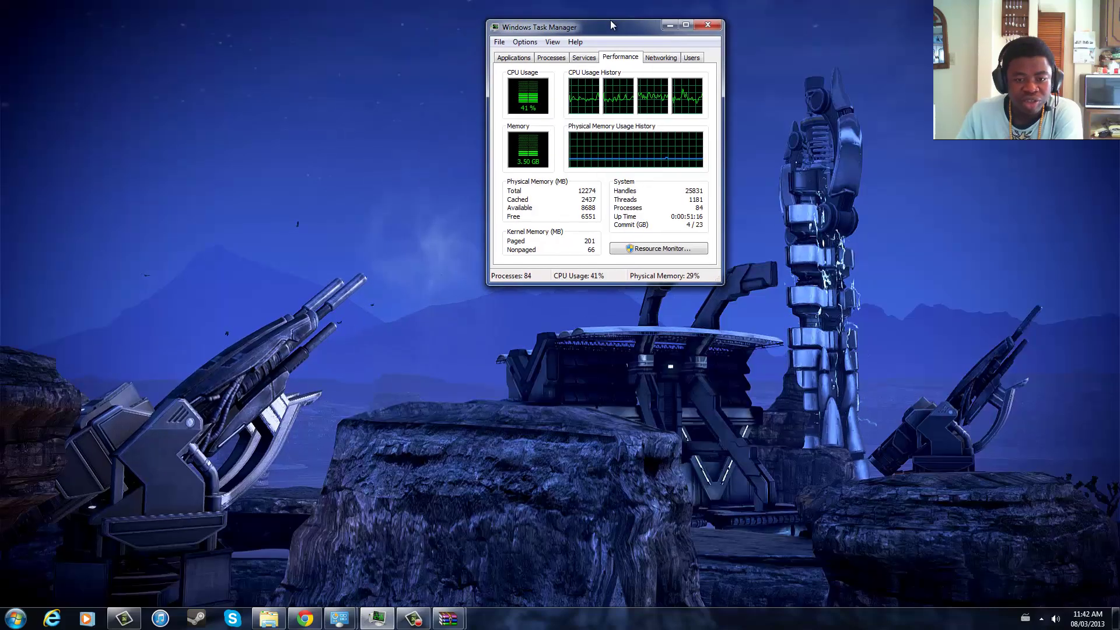
double_click(523, 24)
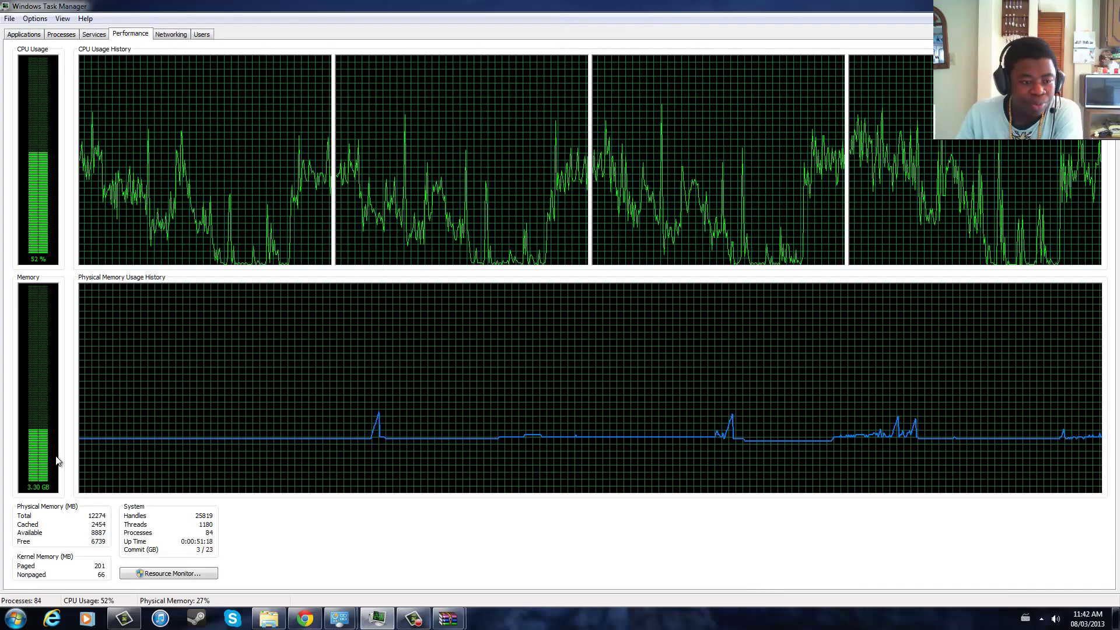
left_click_drag(628, 6, 764, 197)
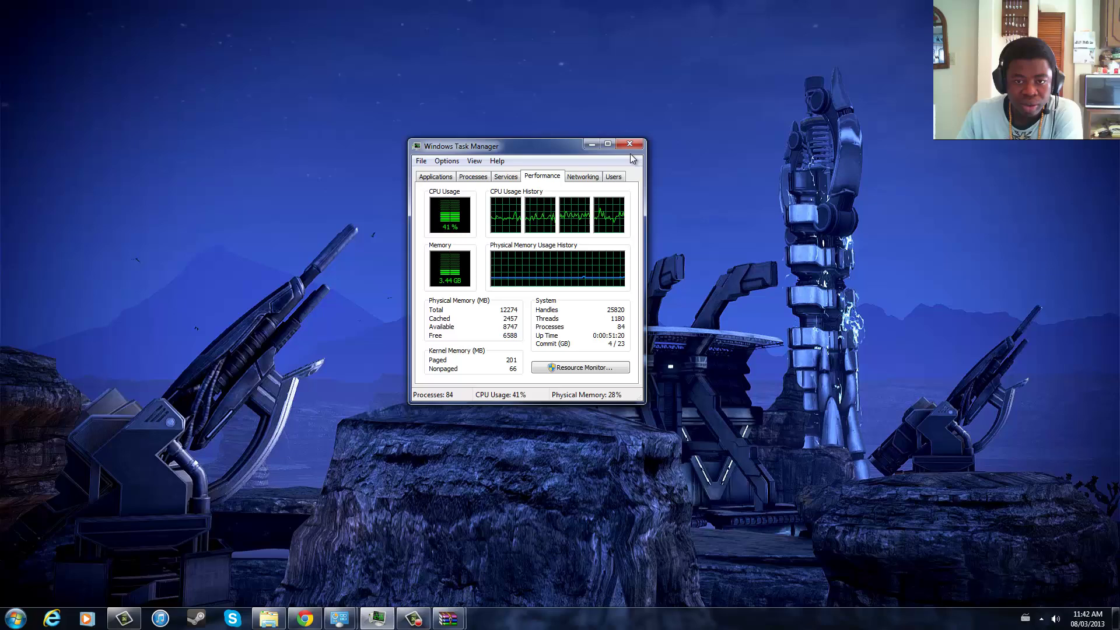
left_click(752, 189)
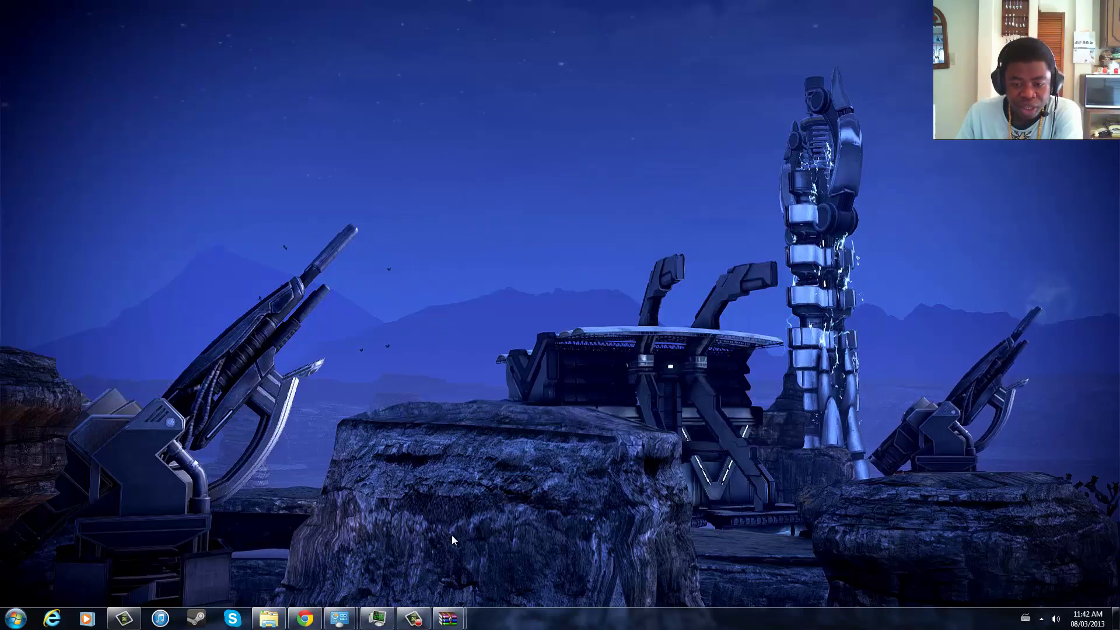
left_click(414, 619)
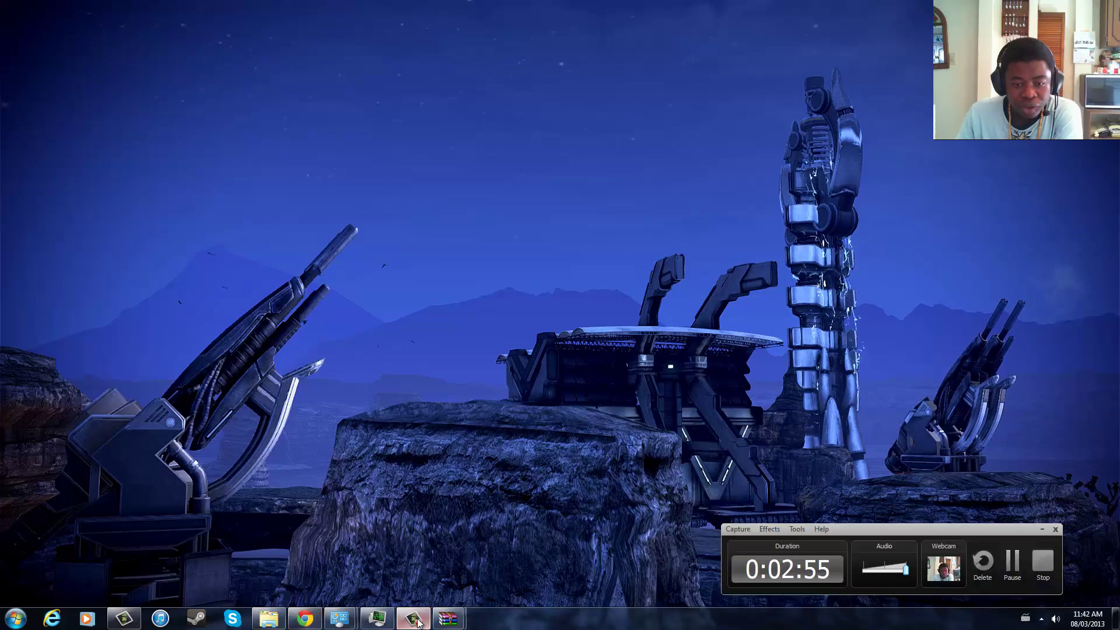